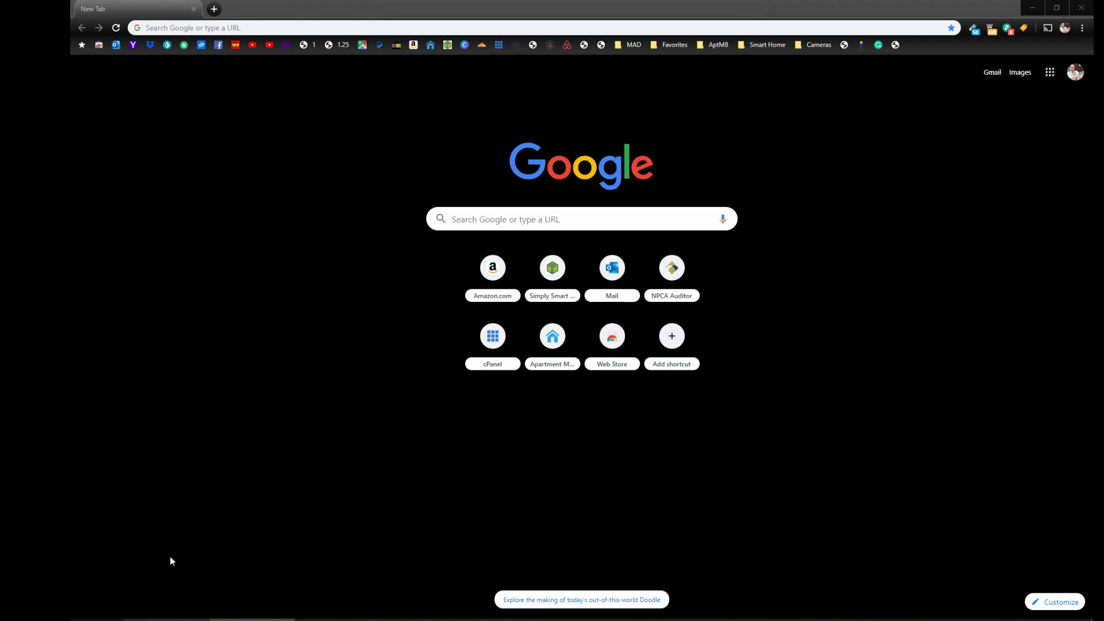
Place the cursor in the new Chrome tab's address bar.
{"action": "left_click", "coordinate": [258, 27]}
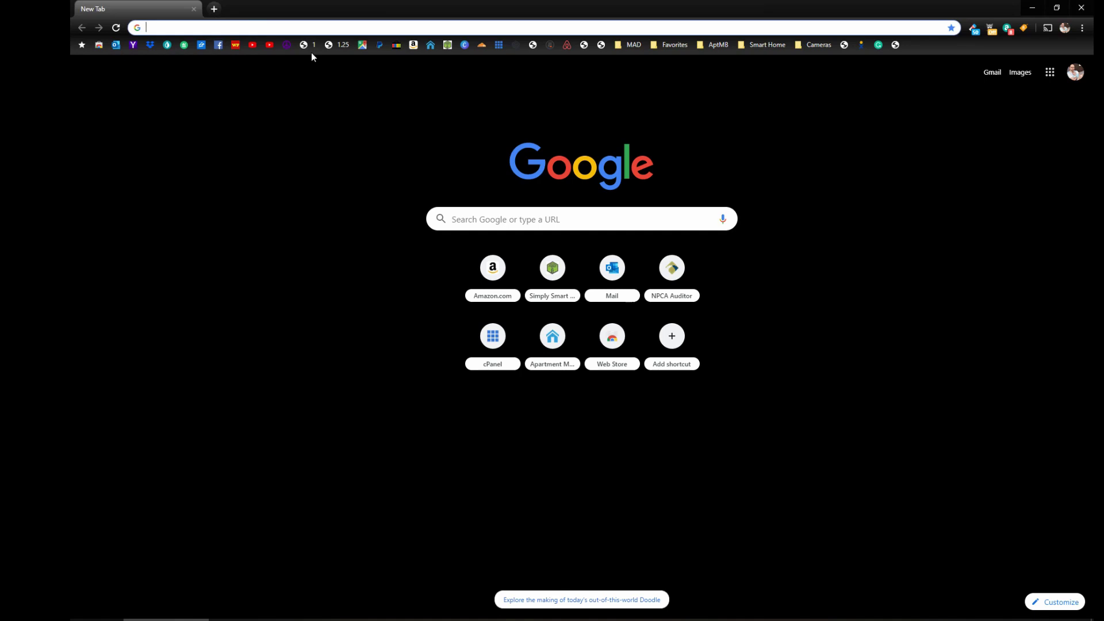
Load vonets.cfg from the 'vo' autocomplete suggestion and select the username field.
{"action": "type", "text": "vo"}
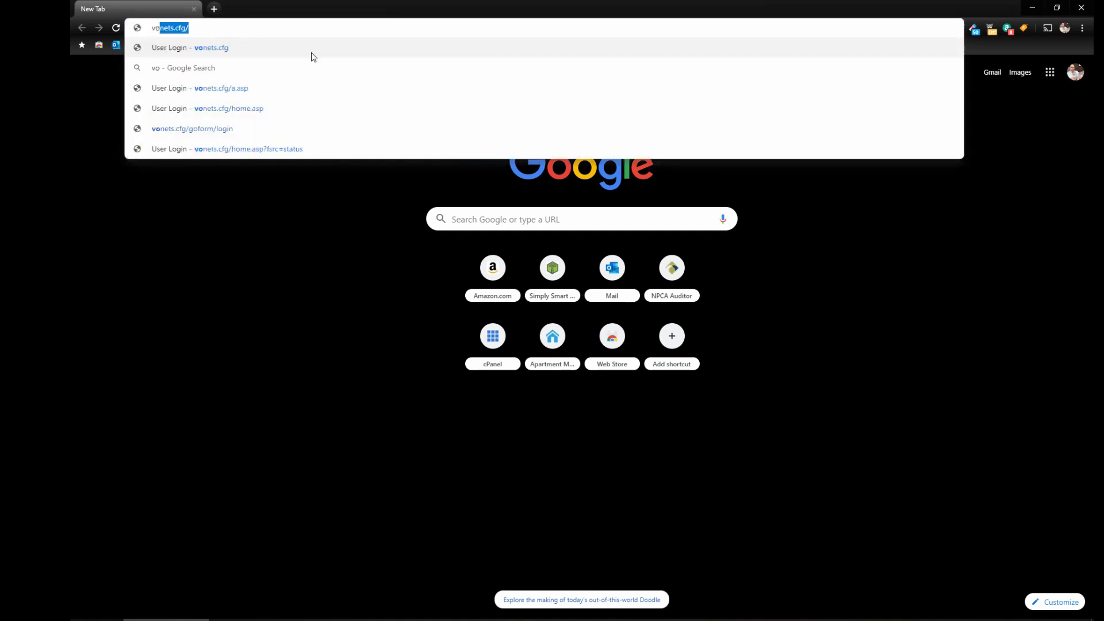
{"action": "key", "text": "Return"}
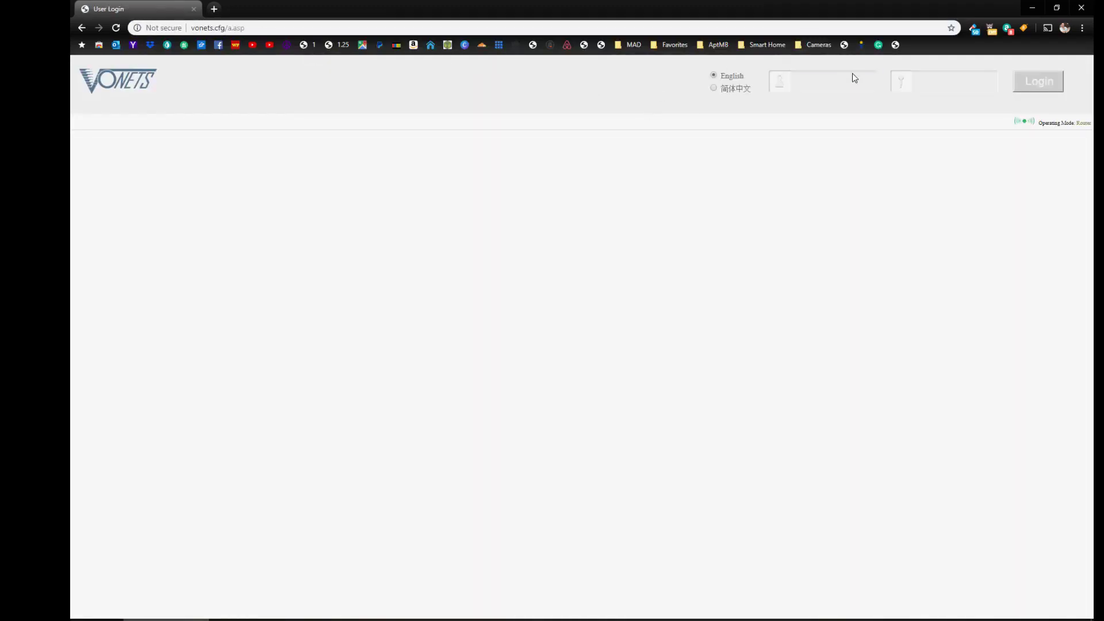
{"action": "left_click", "coordinate": [839, 79]}
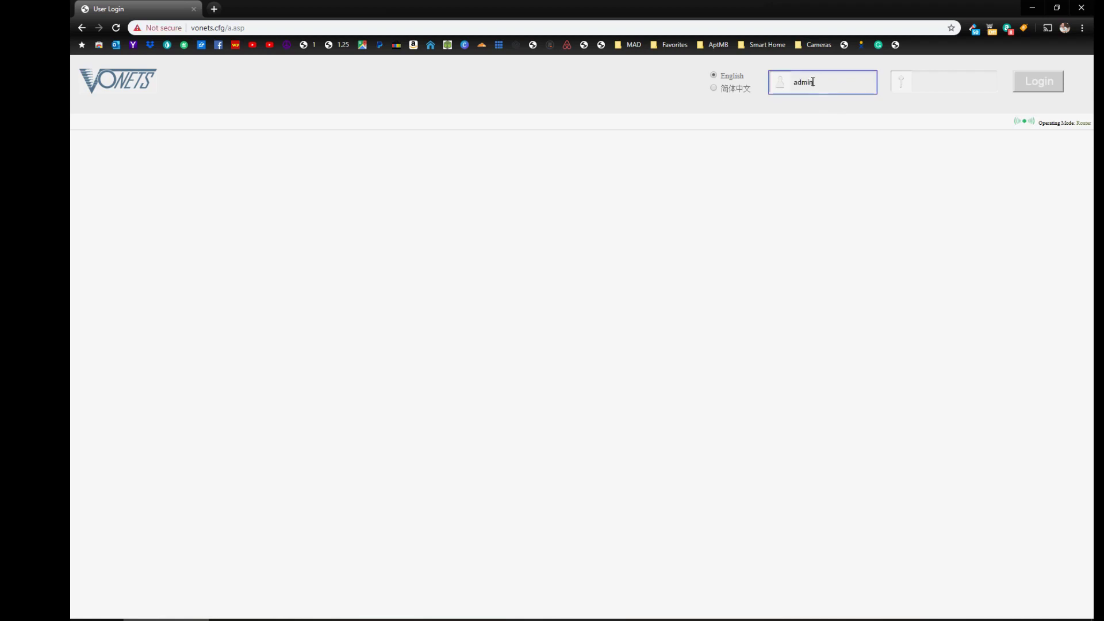
Enter the administrator password and log in; the device mode shows Router.
{"action": "key", "text": "Tab"}
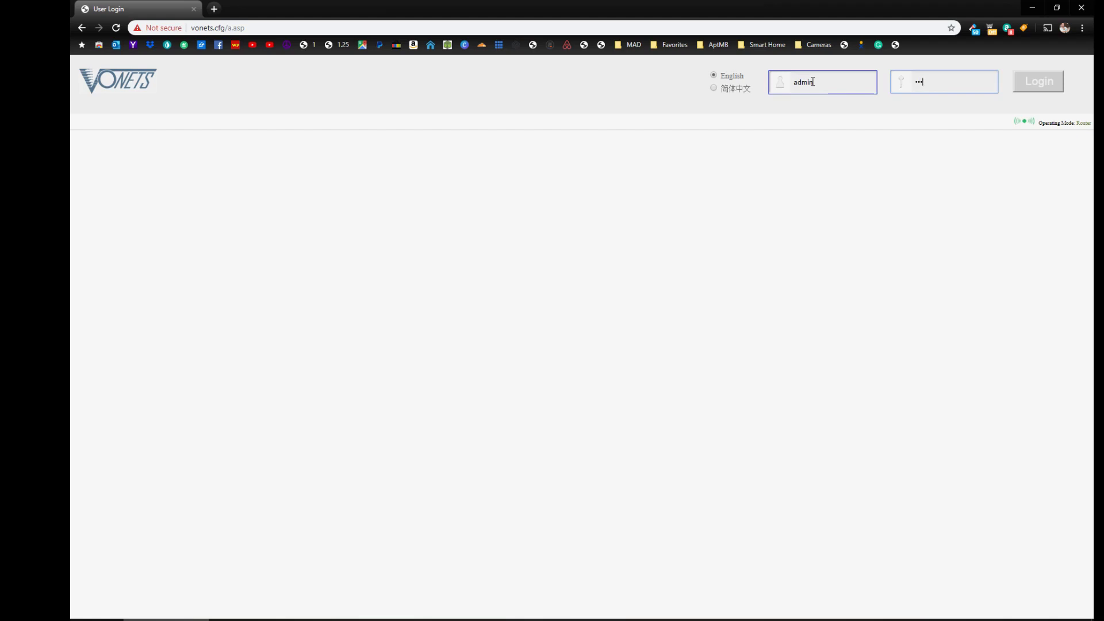
{"action": "type", "text": "admin"}
{"action": "left_click", "coordinate": [1046, 84]}
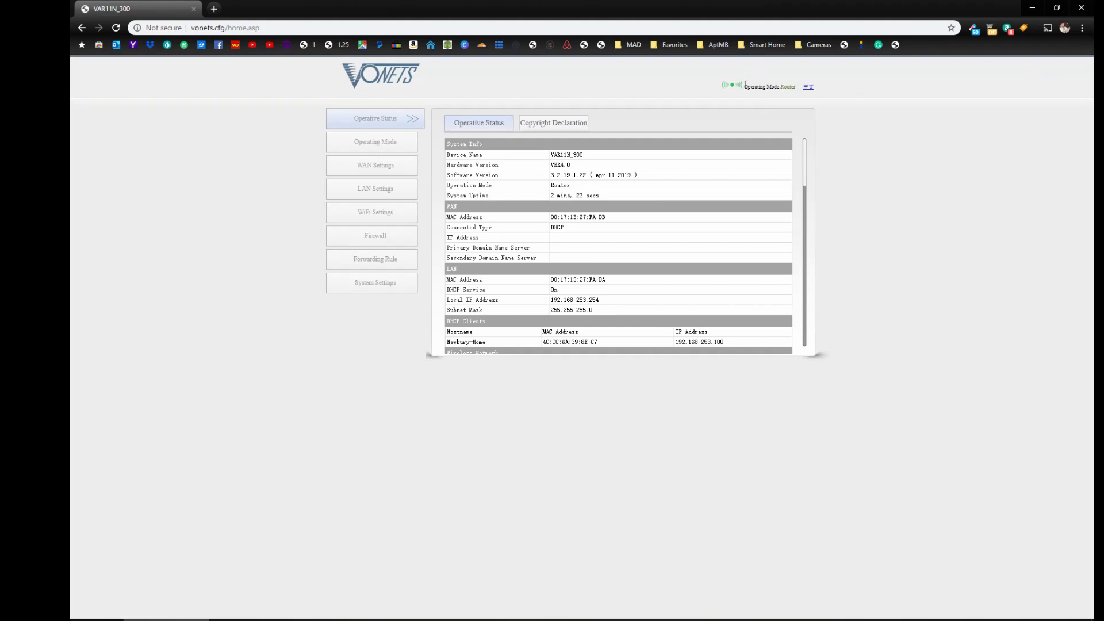
{"action": "left_click_drag", "start_coordinate": [745, 84], "coordinate": [788, 87]}
Set Device Mode to 'WiFi Bridge (Bridge + WiFi Signal Repeater)', apply it, and reload.
{"action": "left_click", "coordinate": [380, 147]}
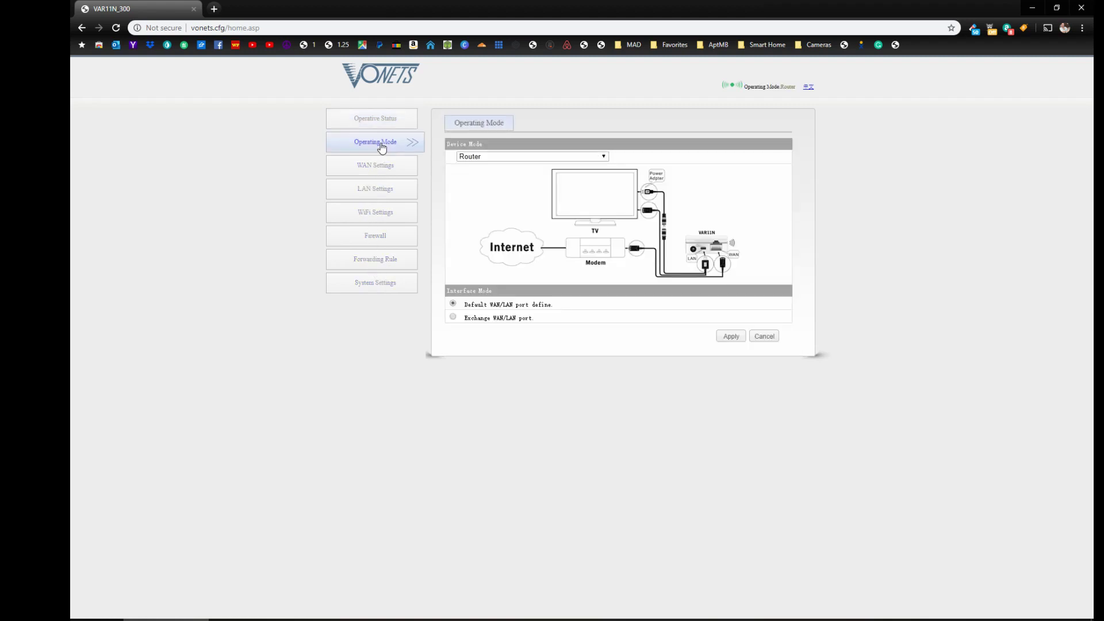
{"action": "left_click", "coordinate": [569, 159]}
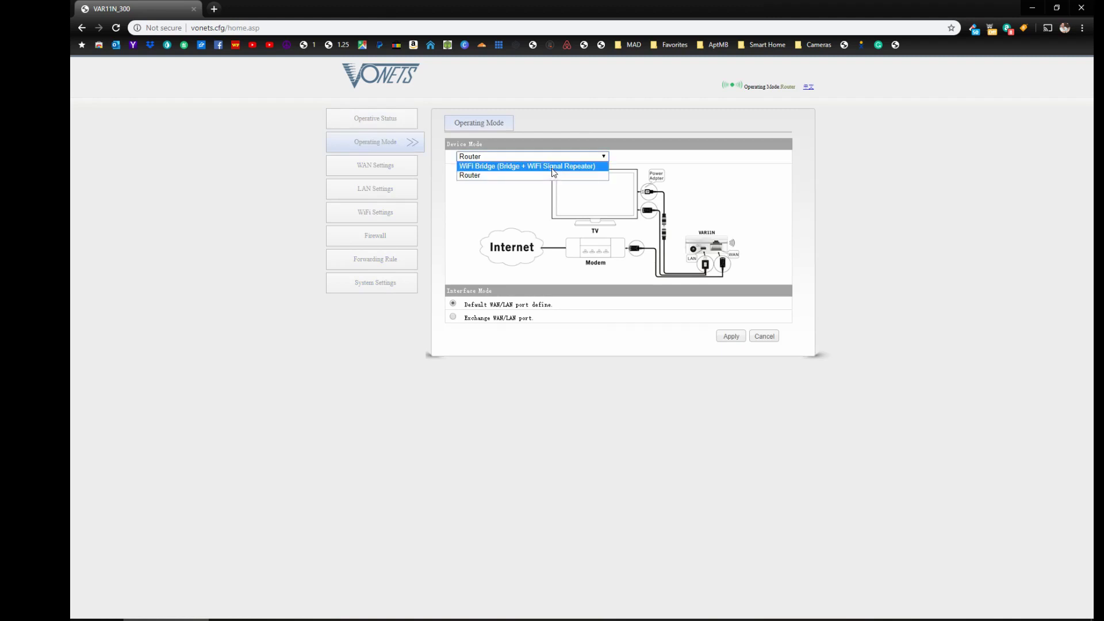
{"action": "left_click", "coordinate": [554, 166]}
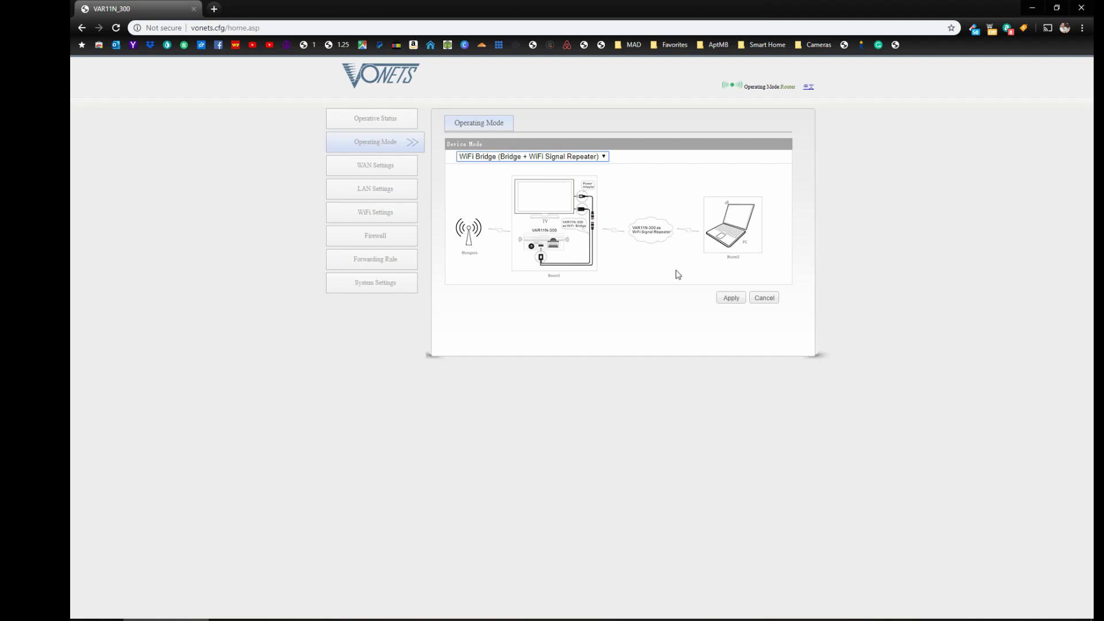
{"action": "left_click", "coordinate": [732, 299]}
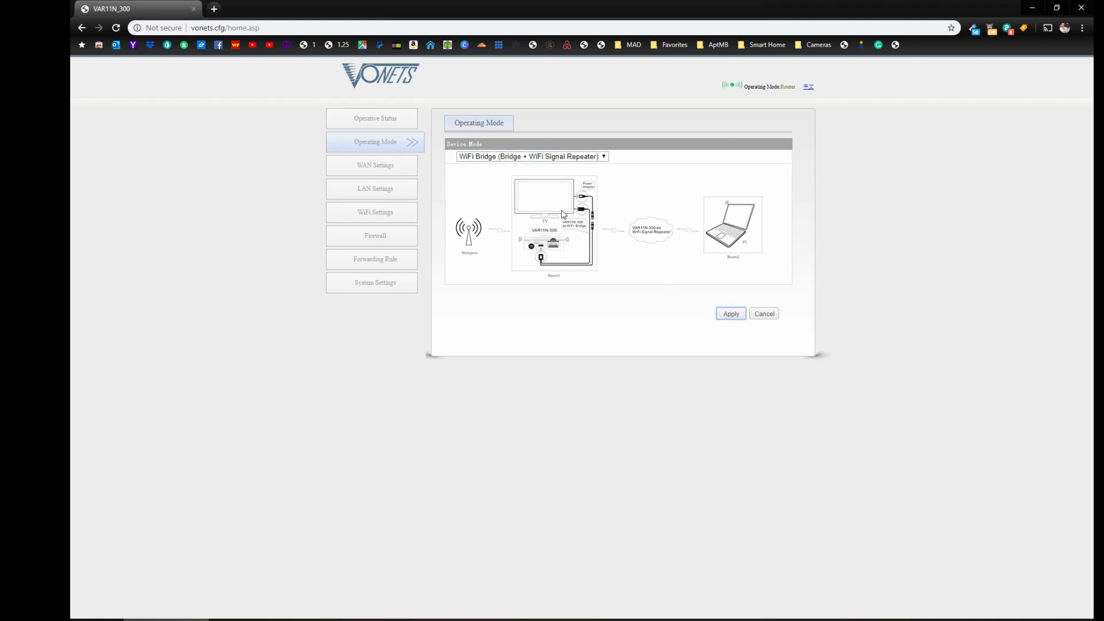
{"action": "left_click", "coordinate": [116, 27]}
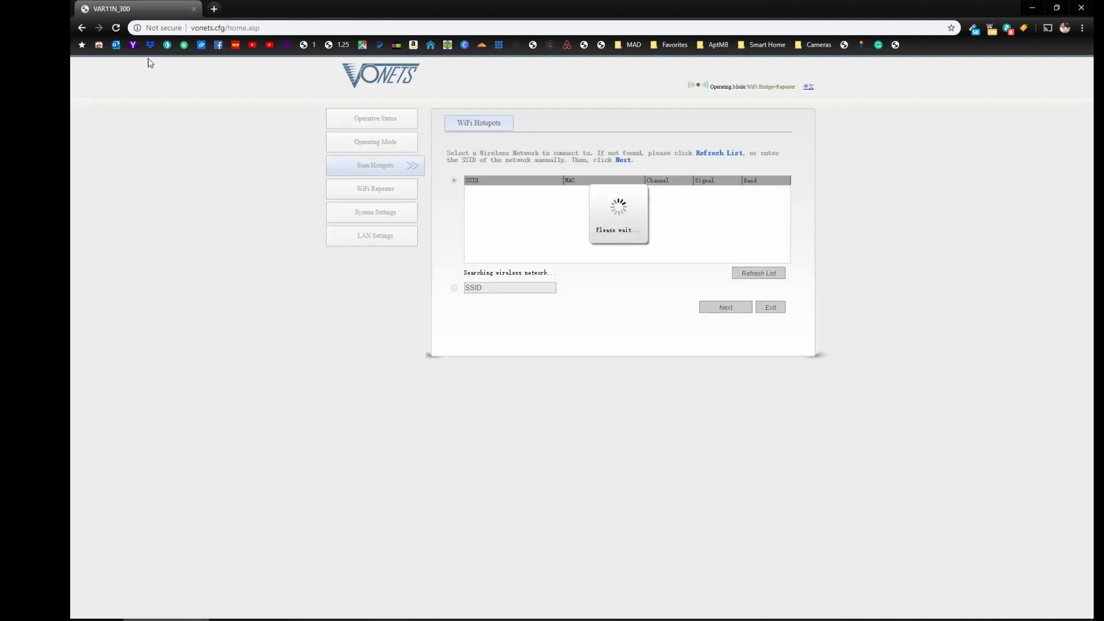
Confirm the WiFi Bridge+Repeater mode and wait for the scan to list eight networks.
{"action": "left_click_drag", "start_coordinate": [748, 87], "coordinate": [800, 87]}
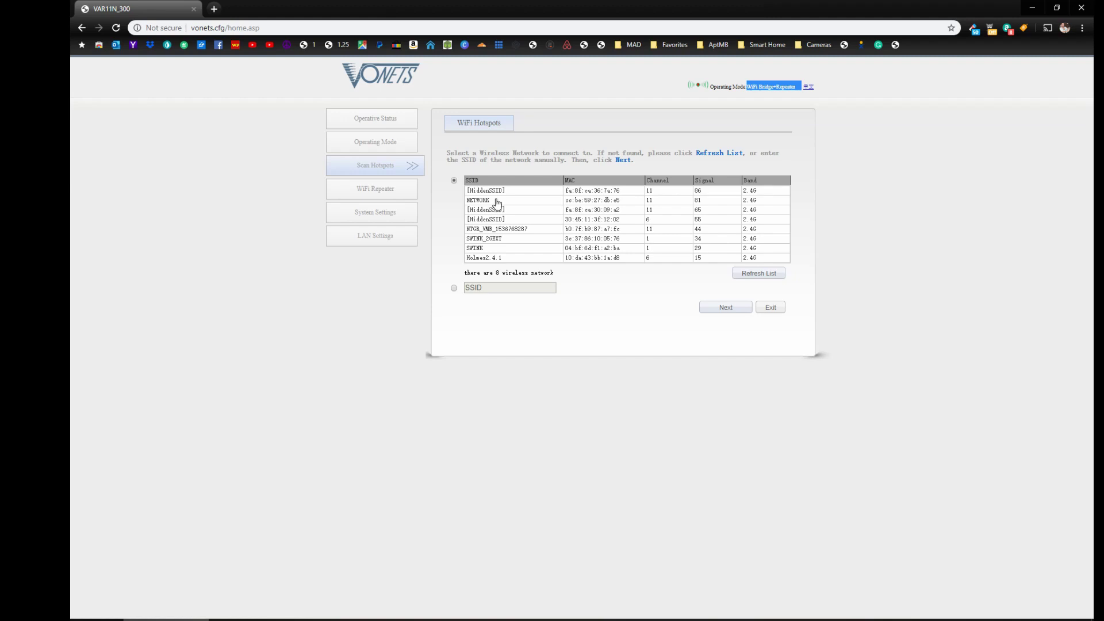
{"action": "right_click", "coordinate": [497, 203]}
{"action": "left_click", "coordinate": [494, 204]}
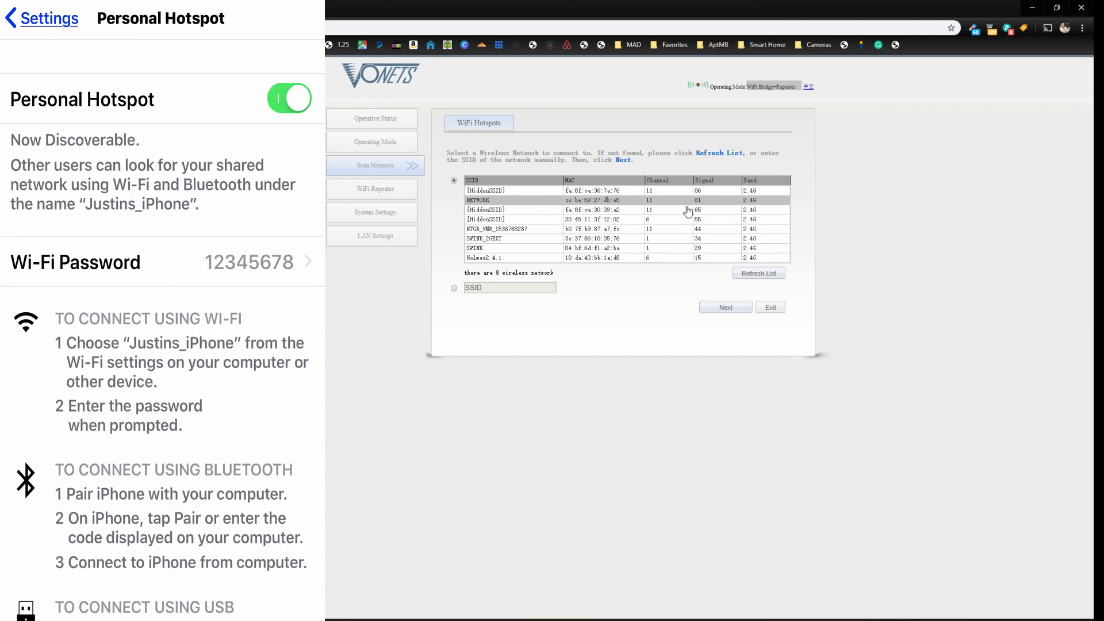
Rescan so 11 networks appear, with the iPhone hotspot at the top.
{"action": "left_click", "coordinate": [756, 279]}
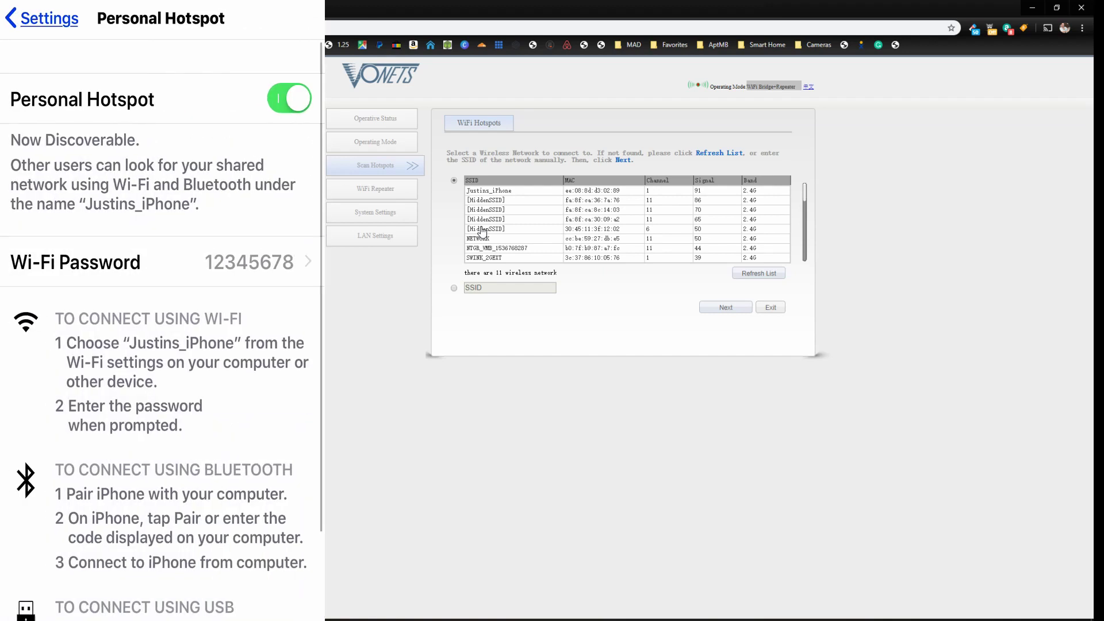
Select the iPhone hotspot, enter its Wi-Fi password, and select the existing repeater SSID.
{"action": "left_click", "coordinate": [505, 193]}
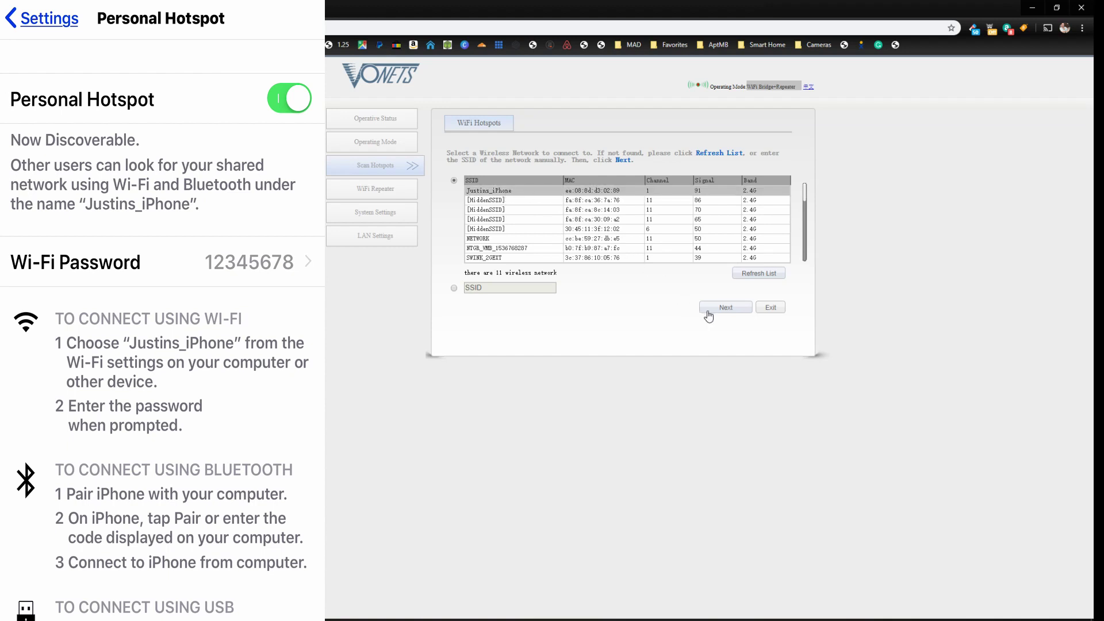
{"action": "left_click", "coordinate": [726, 307]}
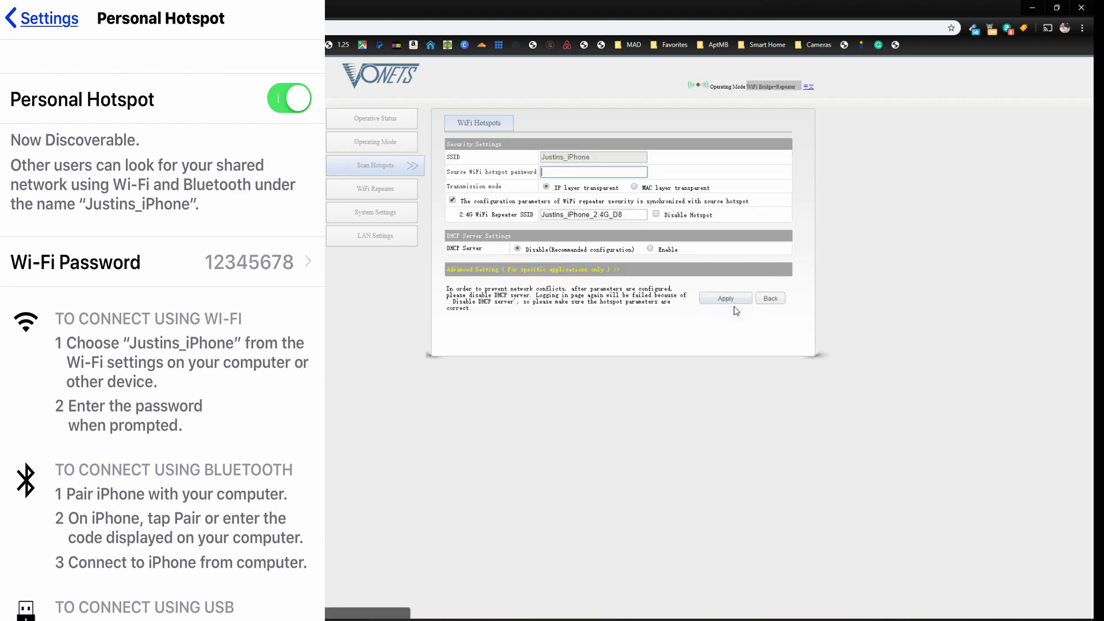
{"action": "left_click", "coordinate": [567, 173]}
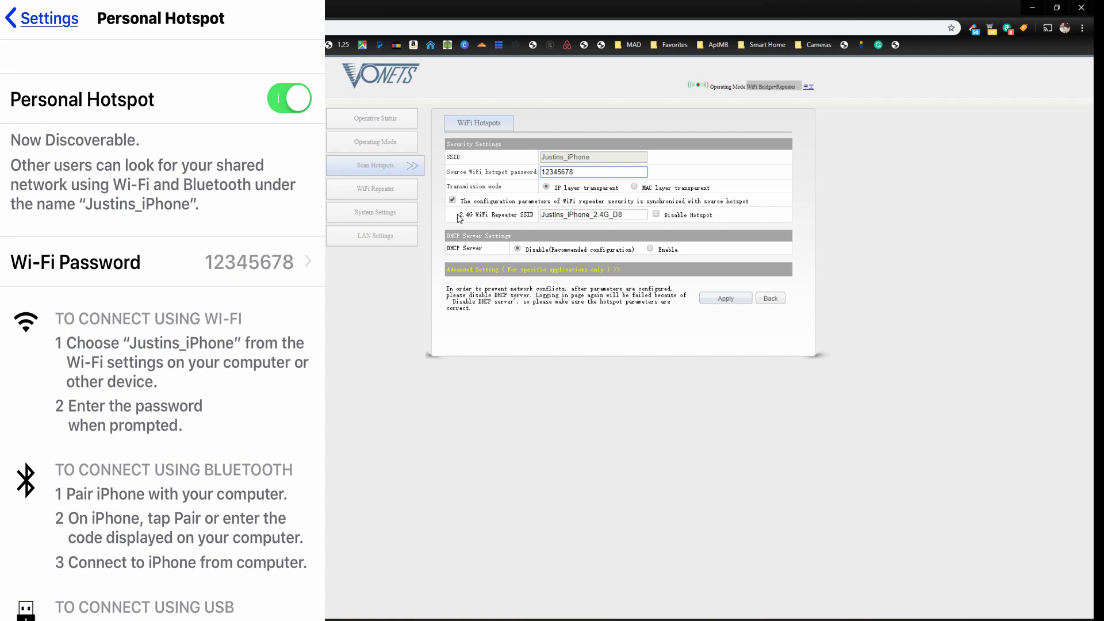
{"action": "left_click_drag", "start_coordinate": [460, 217], "coordinate": [542, 215]}
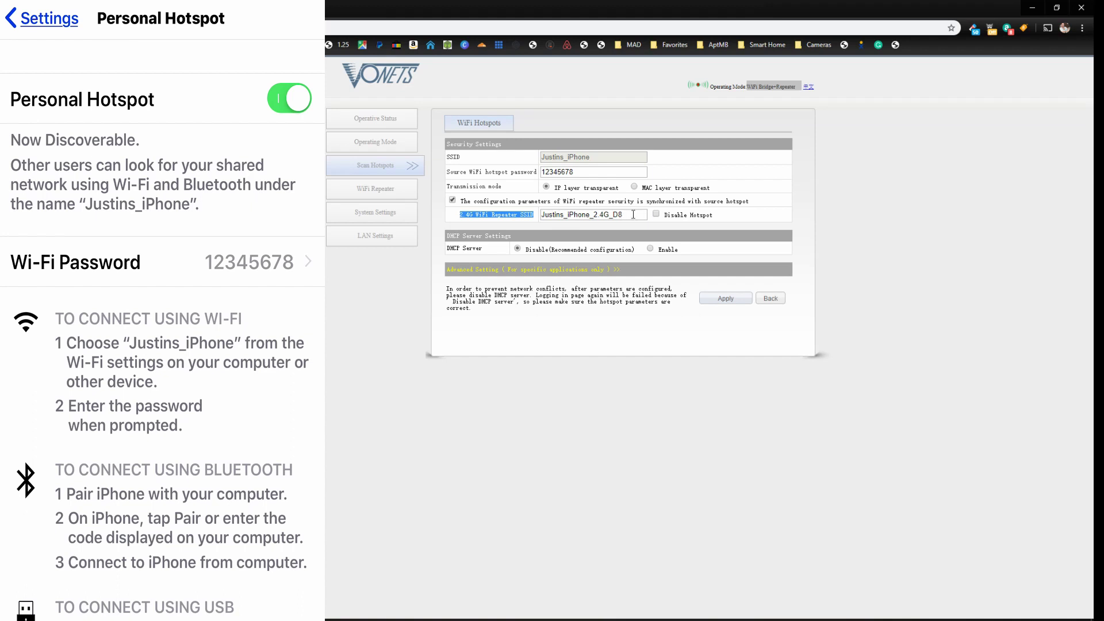
{"action": "left_click_drag", "start_coordinate": [624, 215], "coordinate": [524, 215]}
Name the 2.4G repeater network SmartHome_Backup and save the settings.
{"action": "type", "text": "Sm"}
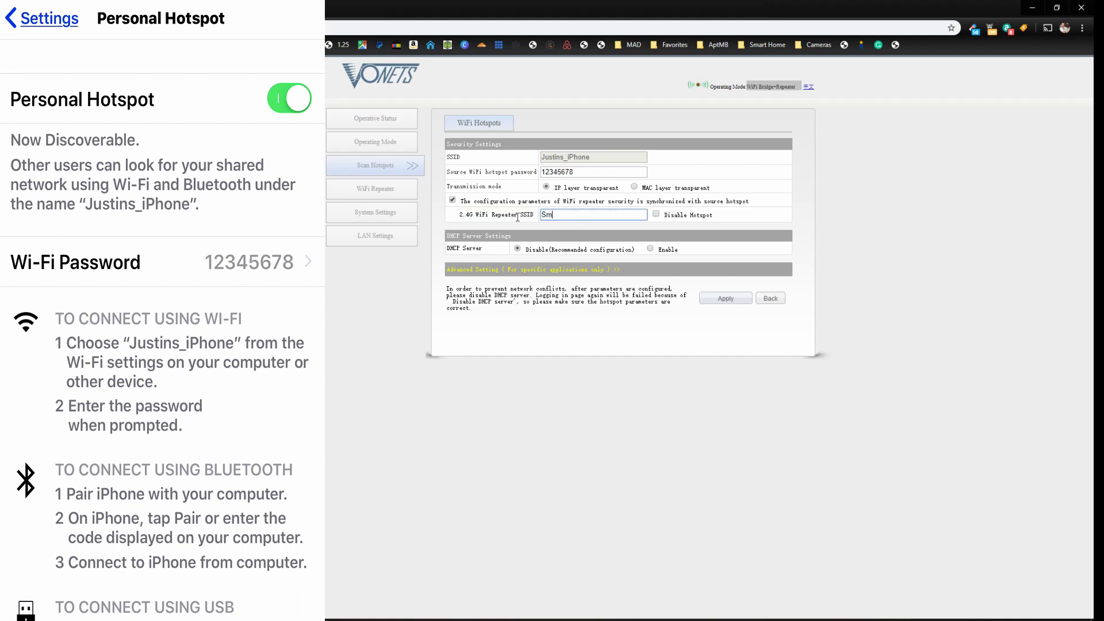
{"action": "type", "text": "artHome_Backup"}
{"action": "left_click", "coordinate": [725, 298]}
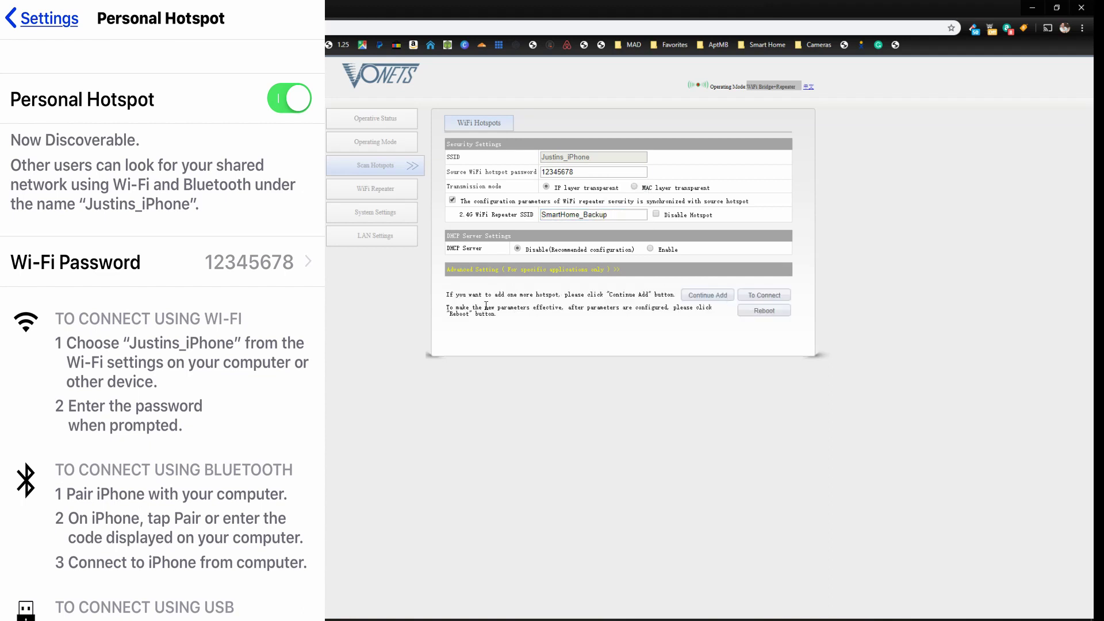
Review the notes on adding hotspots, then reboot the bridge to apply the settings.
{"action": "left_click_drag", "start_coordinate": [449, 294], "coordinate": [677, 292]}
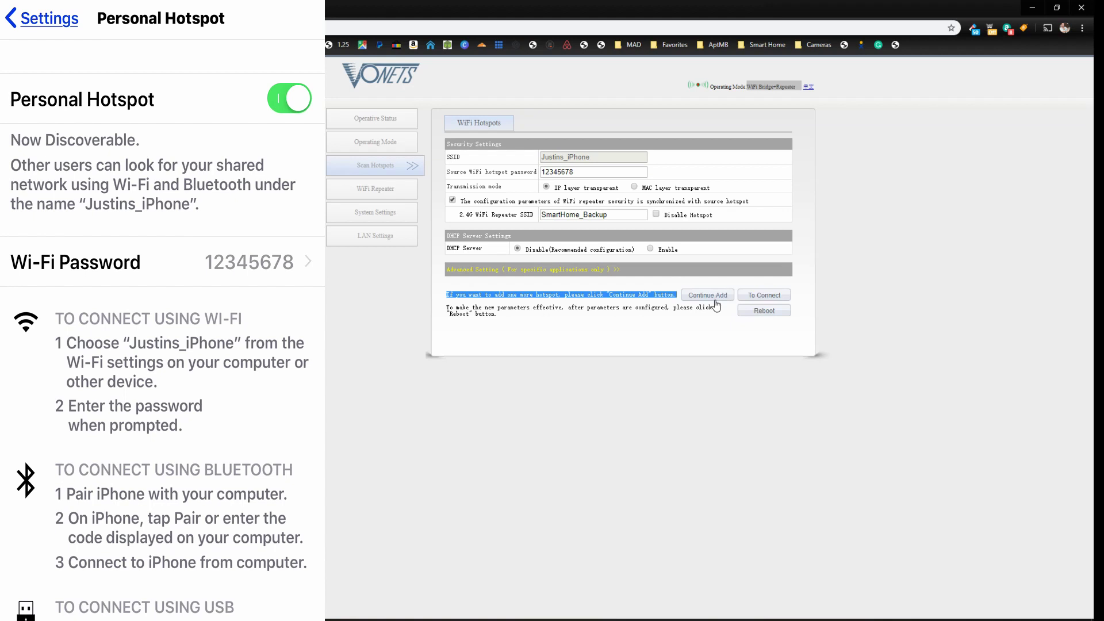
{"action": "left_click_drag", "start_coordinate": [716, 307], "coordinate": [525, 323]}
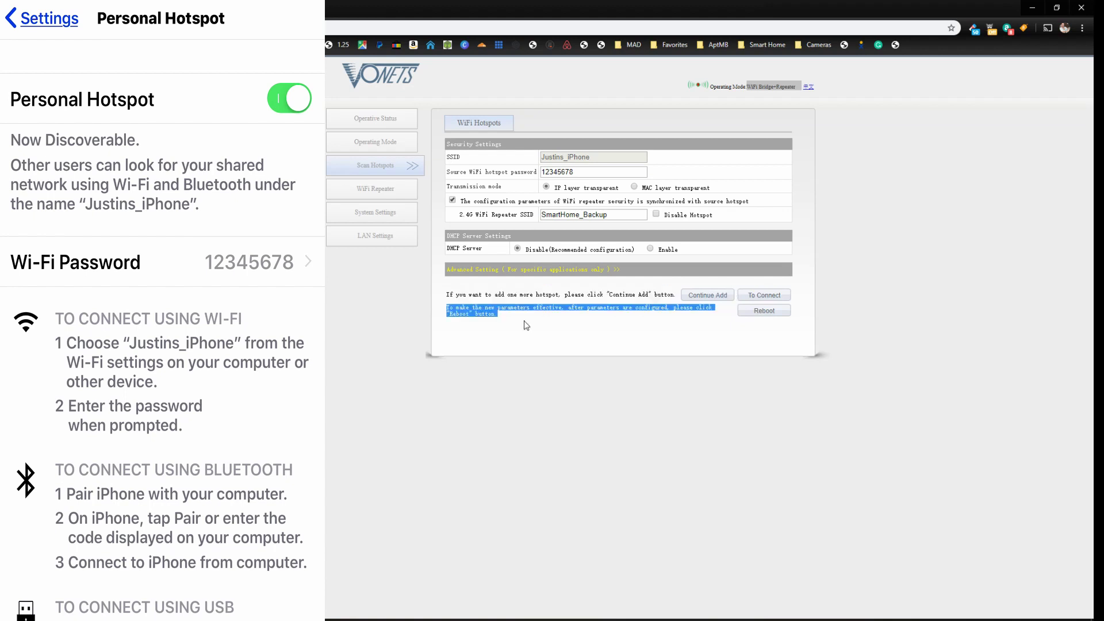
{"action": "left_click", "coordinate": [482, 311]}
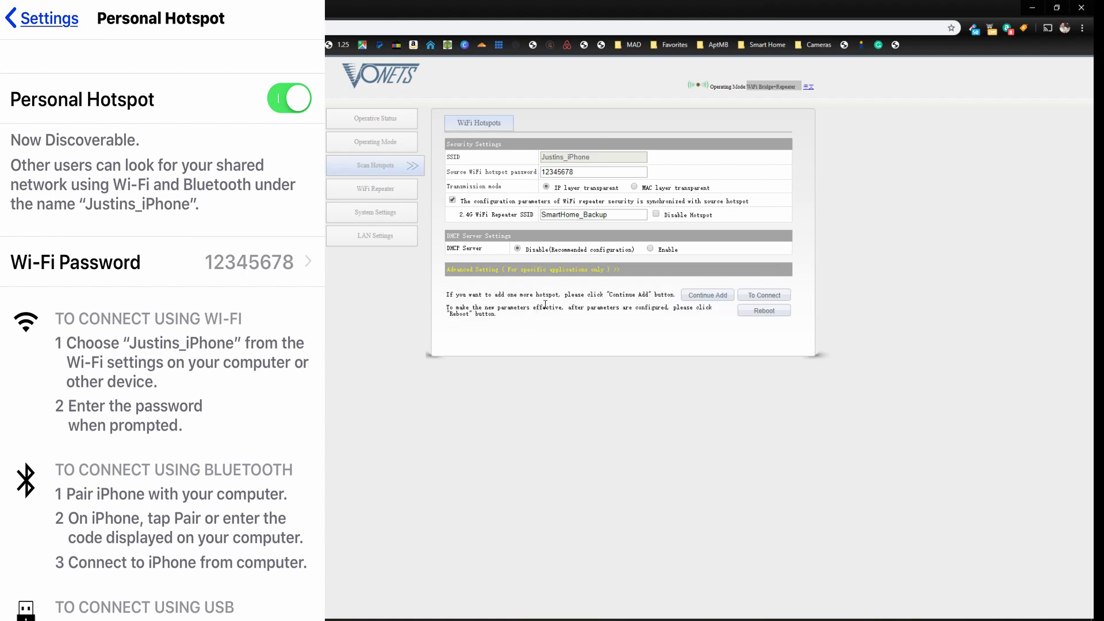
{"action": "left_click", "coordinate": [765, 311]}
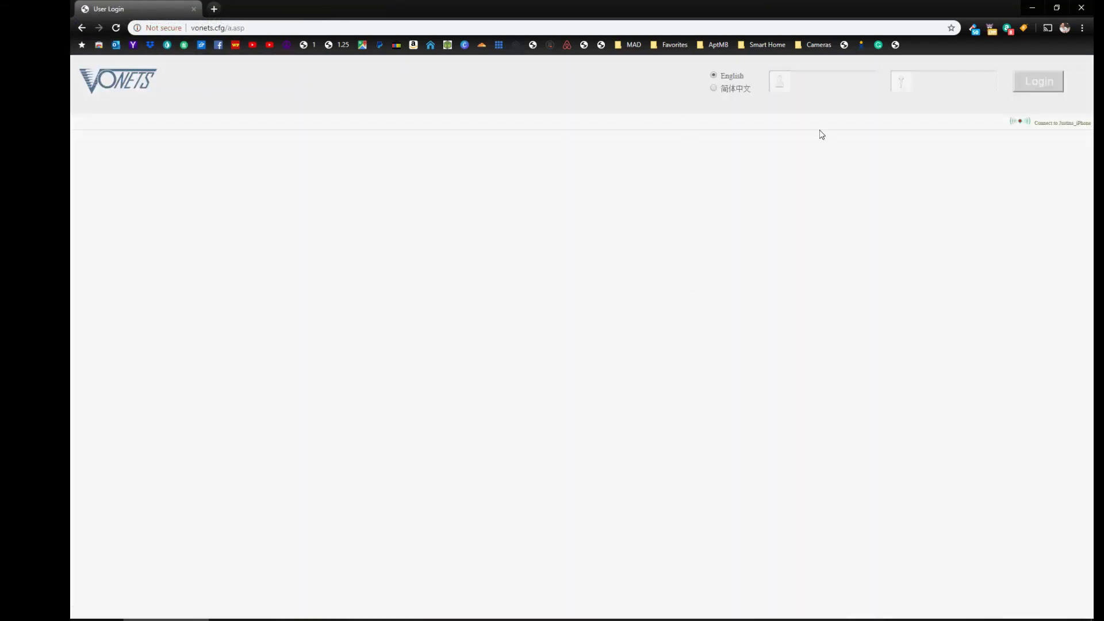
Log back in with the administrator username and password to reach the hotspot list.
{"action": "left_click", "coordinate": [818, 82]}
{"action": "type", "text": "admin"}
{"action": "key", "text": "Tab"}
{"action": "type", "text": "a"}
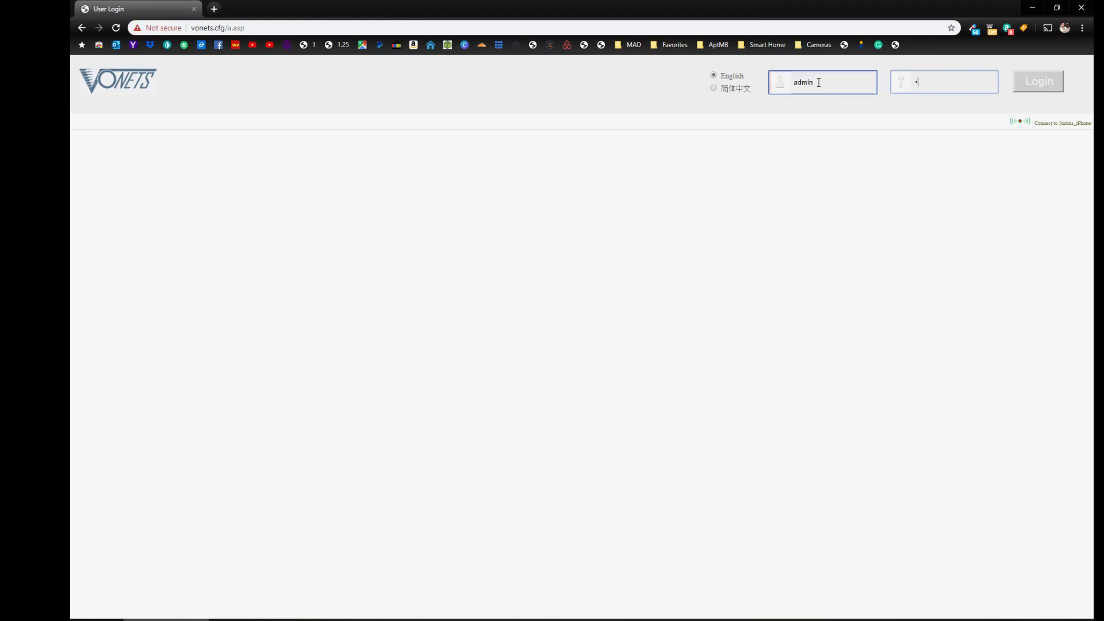
{"action": "type", "text": "d"}
{"action": "left_click", "coordinate": [1038, 84]}
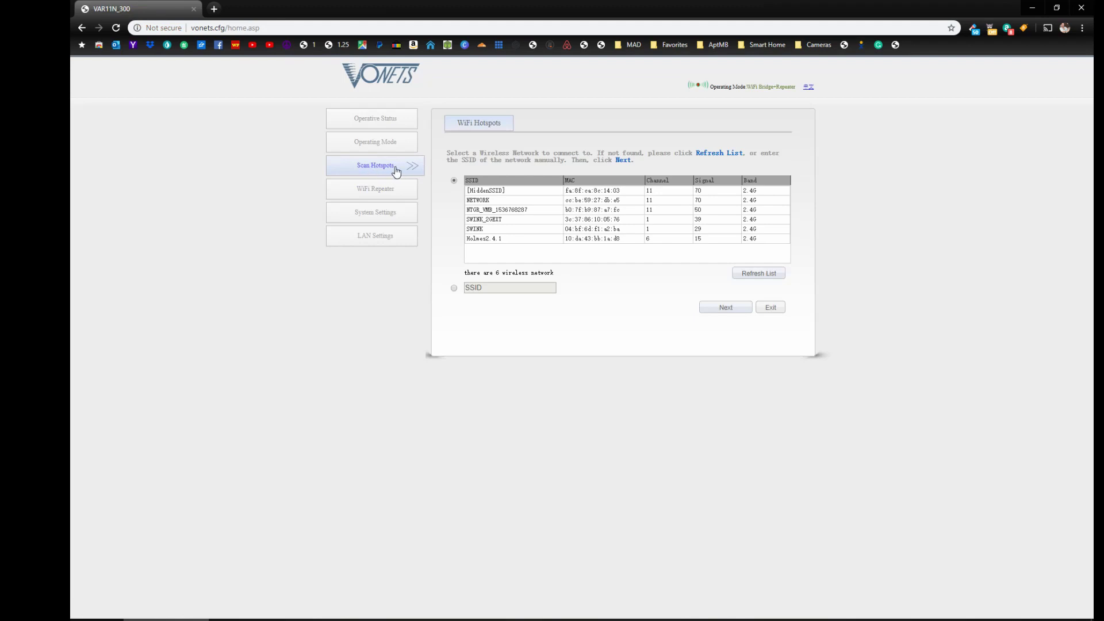
Check that the bridge status reads Connected to the iPhone hotspot, then view the WiFi Bridge operating mode.
{"action": "left_click", "coordinate": [385, 122]}
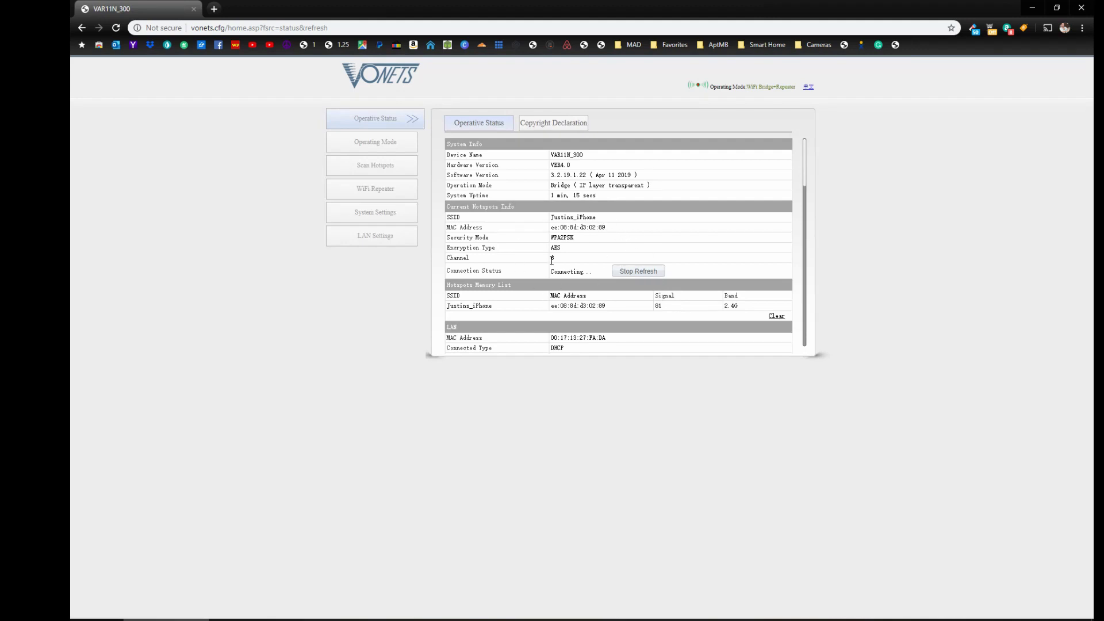
{"action": "left_click", "coordinate": [618, 272]}
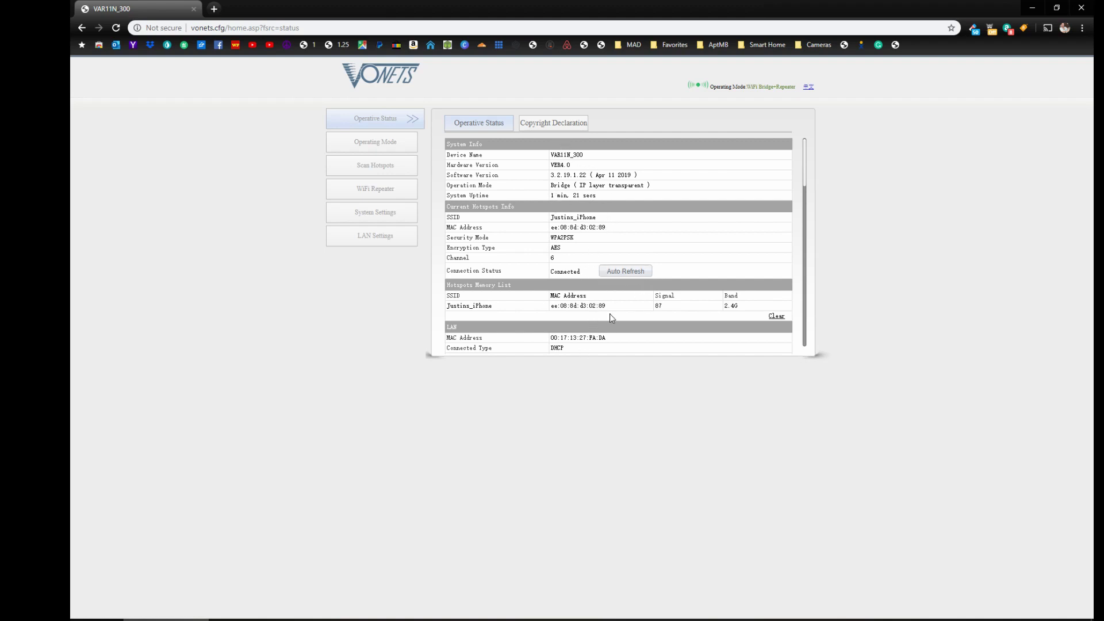
{"action": "scroll", "coordinate": [610, 315], "scroll_direction": "down", "scroll_amount": 1}
{"action": "scroll", "coordinate": [618, 311], "scroll_direction": "up", "scroll_amount": 1}
{"action": "left_click", "coordinate": [382, 146]}
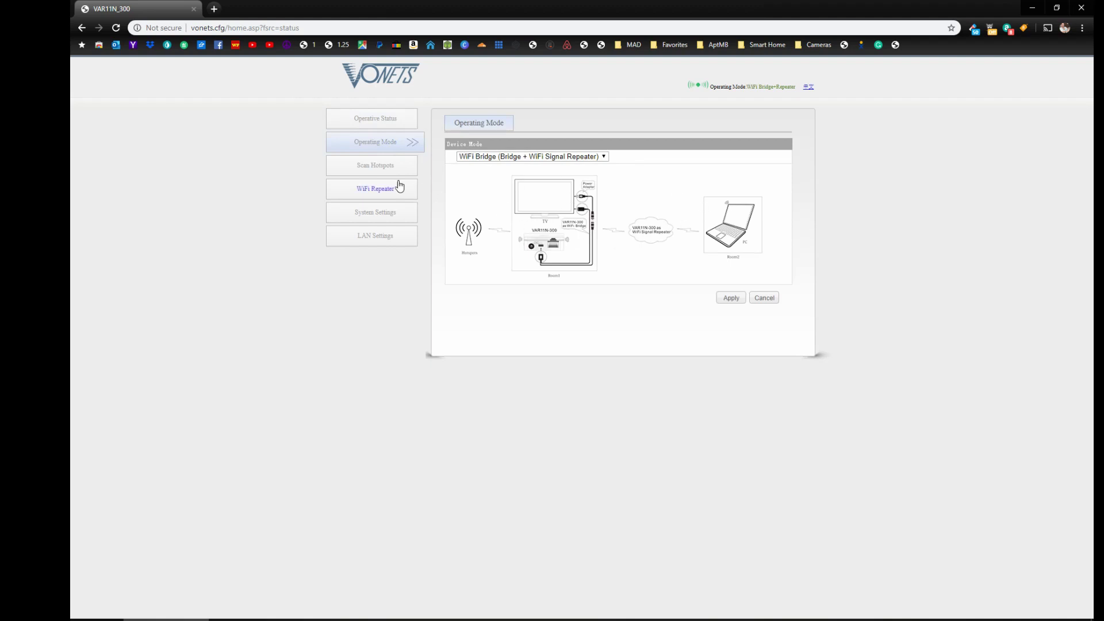
Rescan nearby hotspots and review the repeater SSID SmartHome_Backup.
{"action": "left_click", "coordinate": [377, 168]}
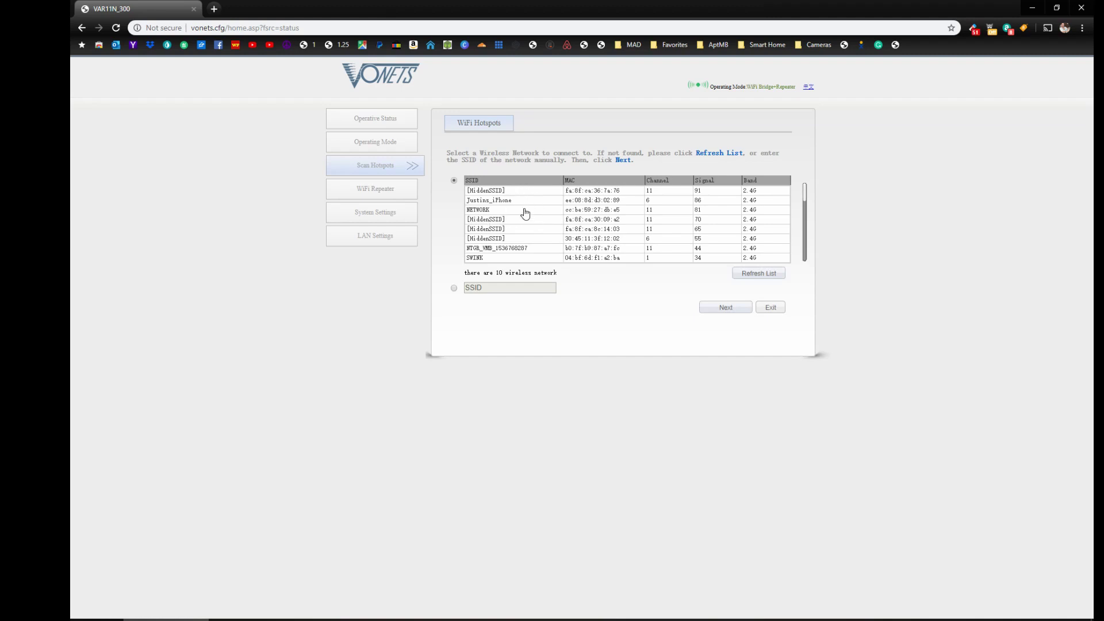
{"action": "left_click", "coordinate": [387, 195]}
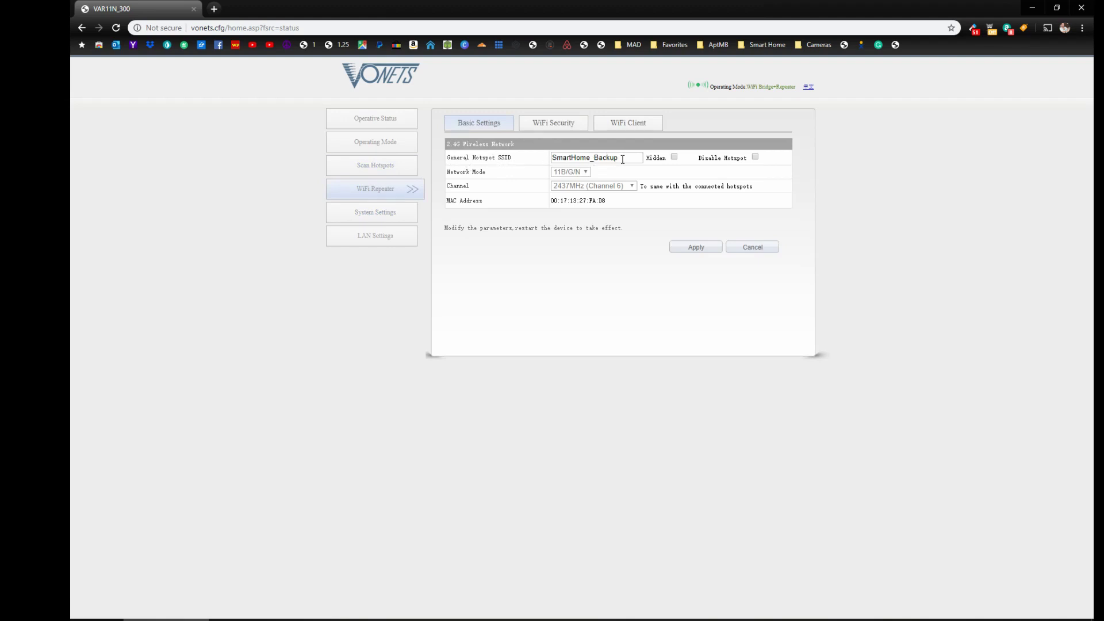
{"action": "left_click_drag", "start_coordinate": [622, 159], "coordinate": [541, 161]}
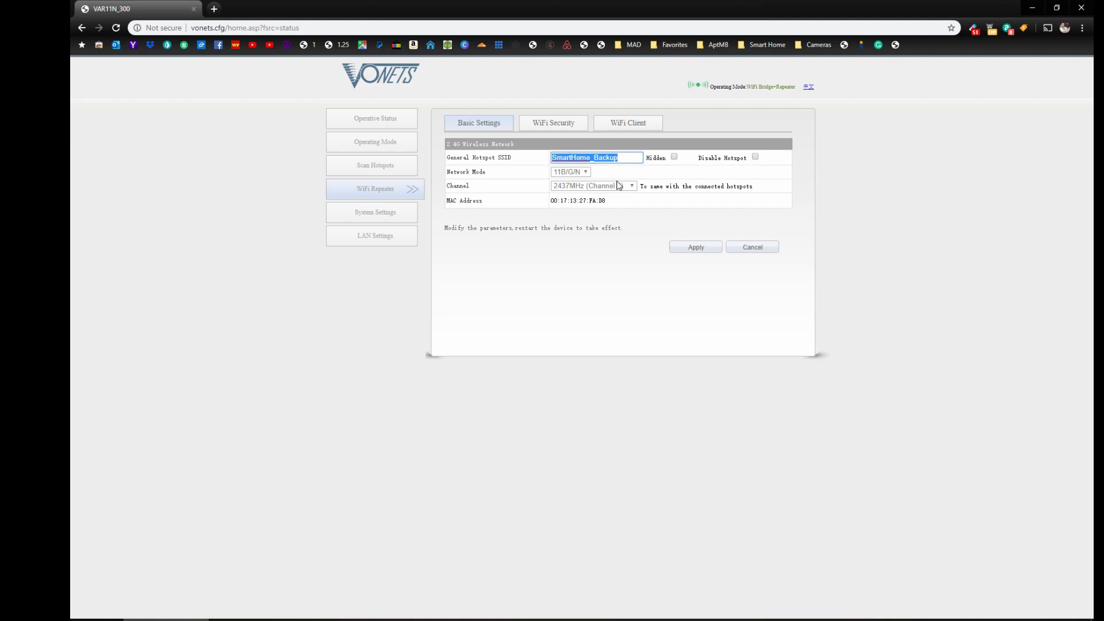
Confirm the repeater's WPA2-PSK/AES pass phrase and client list, ending on System Settings.
{"action": "left_click", "coordinate": [558, 130]}
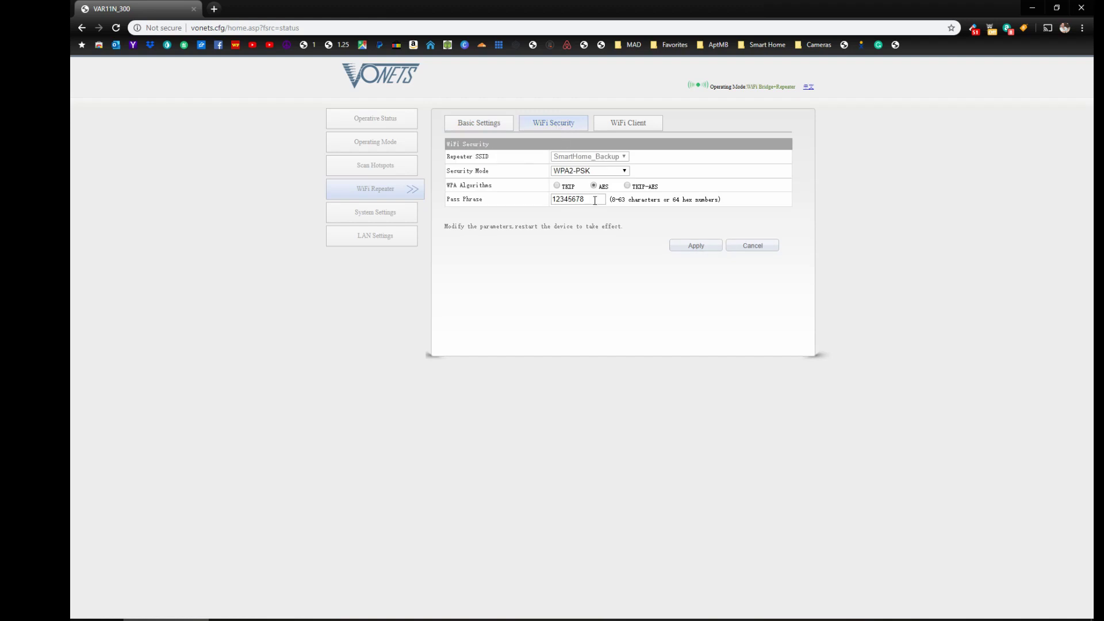
{"action": "left_click_drag", "start_coordinate": [594, 200], "coordinate": [536, 205]}
{"action": "left_click", "coordinate": [630, 123]}
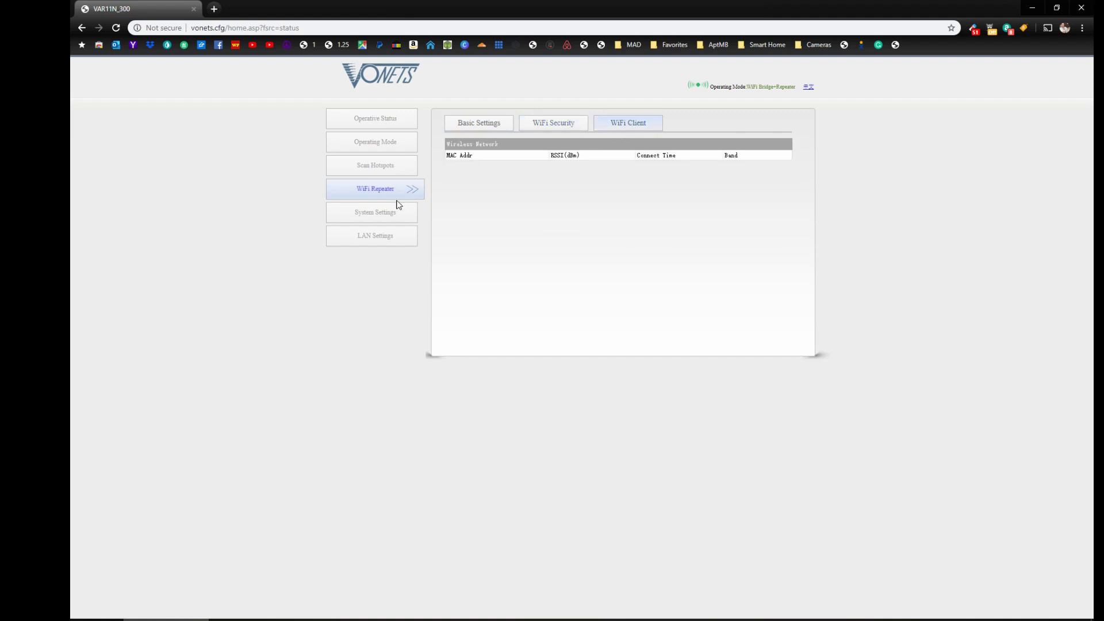
{"action": "left_click", "coordinate": [386, 216]}
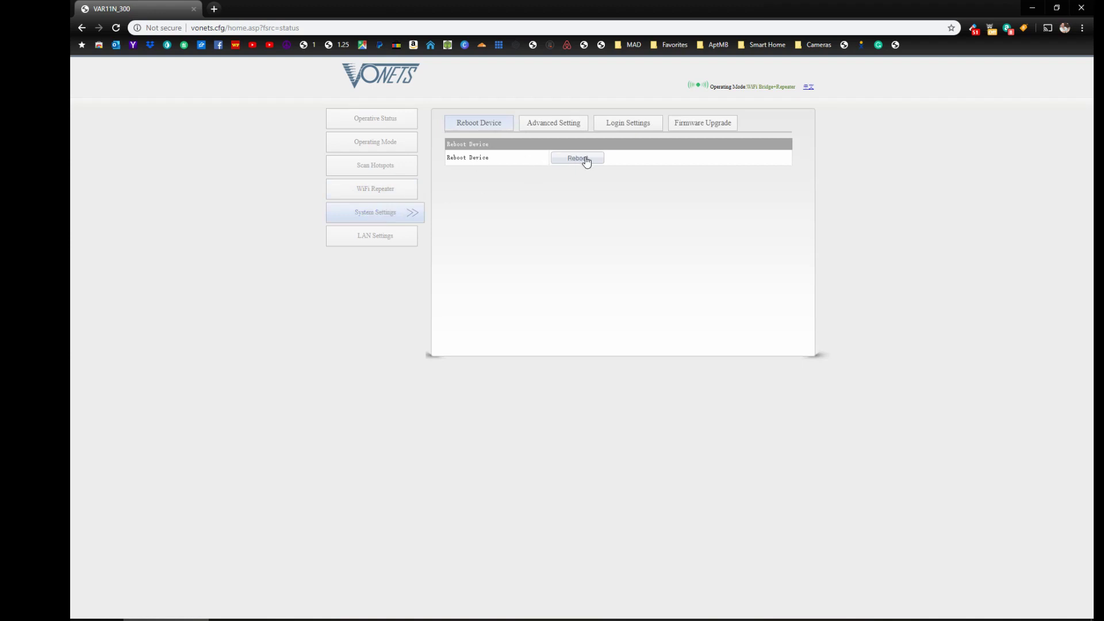
Review the Restore default settings option, then highlight the administrator account name in Login Settings.
{"action": "left_click", "coordinate": [562, 124]}
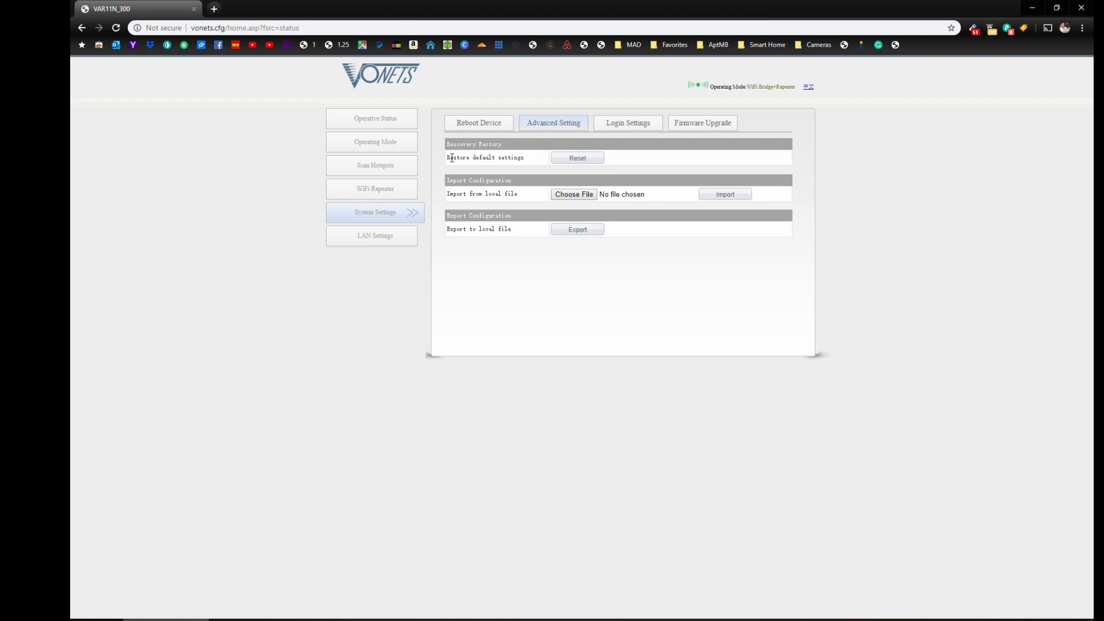
{"action": "left_click_drag", "start_coordinate": [451, 158], "coordinate": [537, 164]}
{"action": "left_click", "coordinate": [628, 130]}
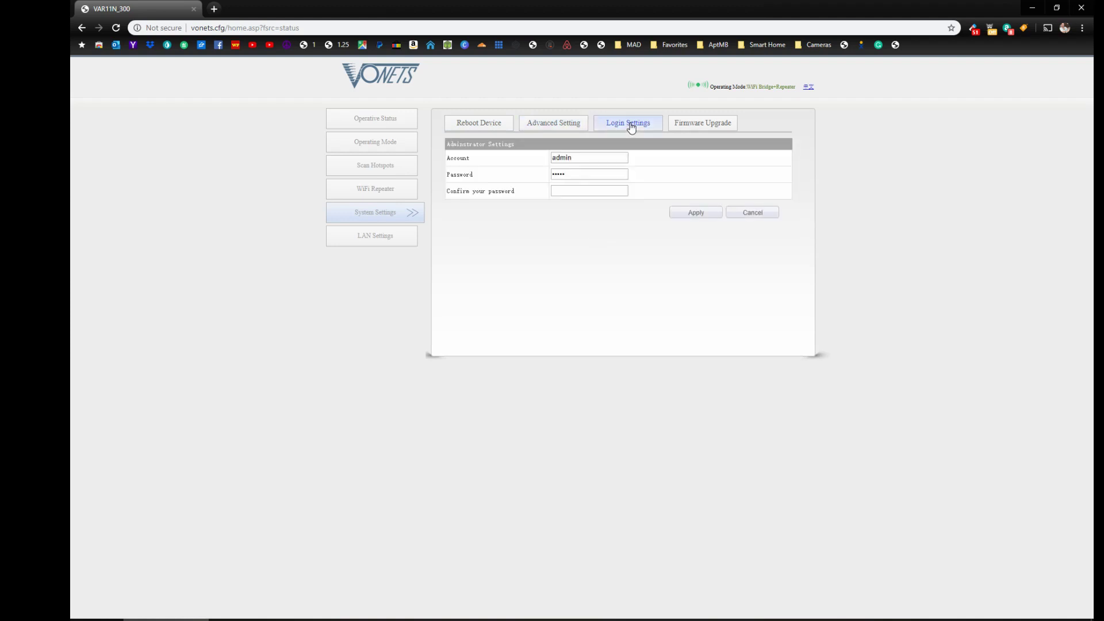
{"action": "double_click", "coordinate": [586, 159]}
{"action": "mouse_move", "coordinate": [578, 175]}
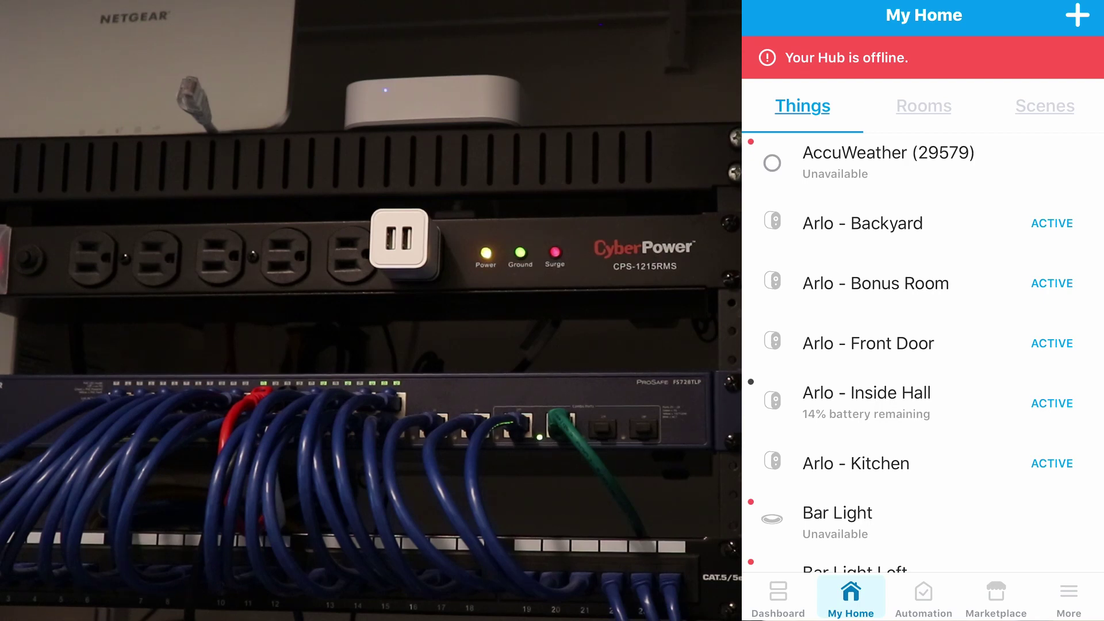
Scroll down the Things list to the Unavailable Garage Door, Garage Light, Garage Remote and Hall Light.
{"action": "scroll", "coordinate": [923, 351], "scroll_direction": "down", "scroll_amount": 6}
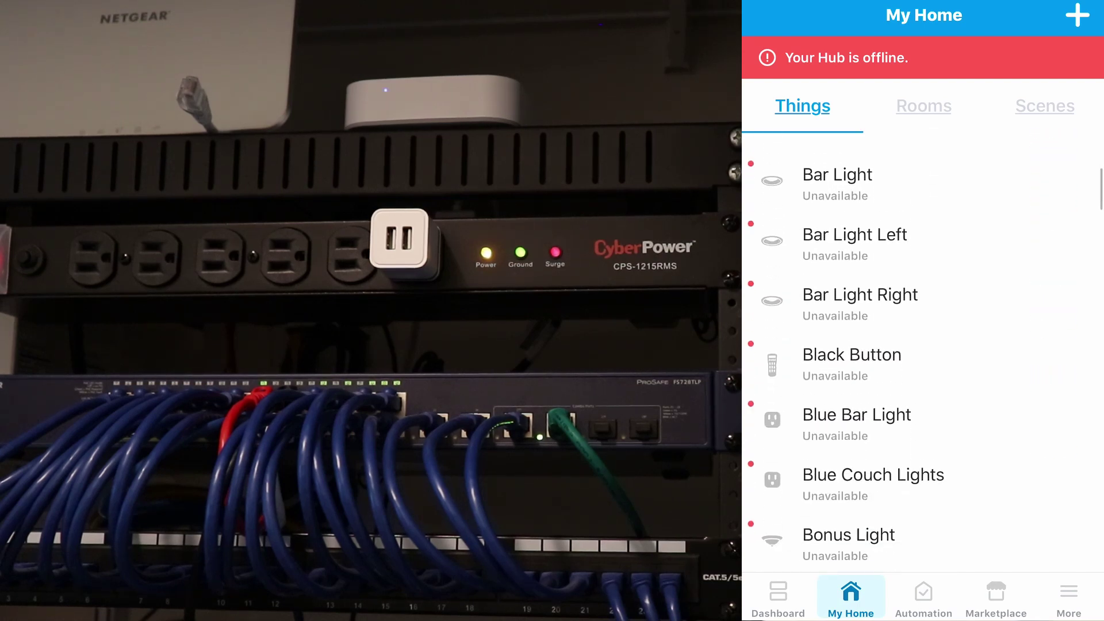
{"action": "scroll", "coordinate": [923, 351], "scroll_direction": "down", "scroll_amount": 7}
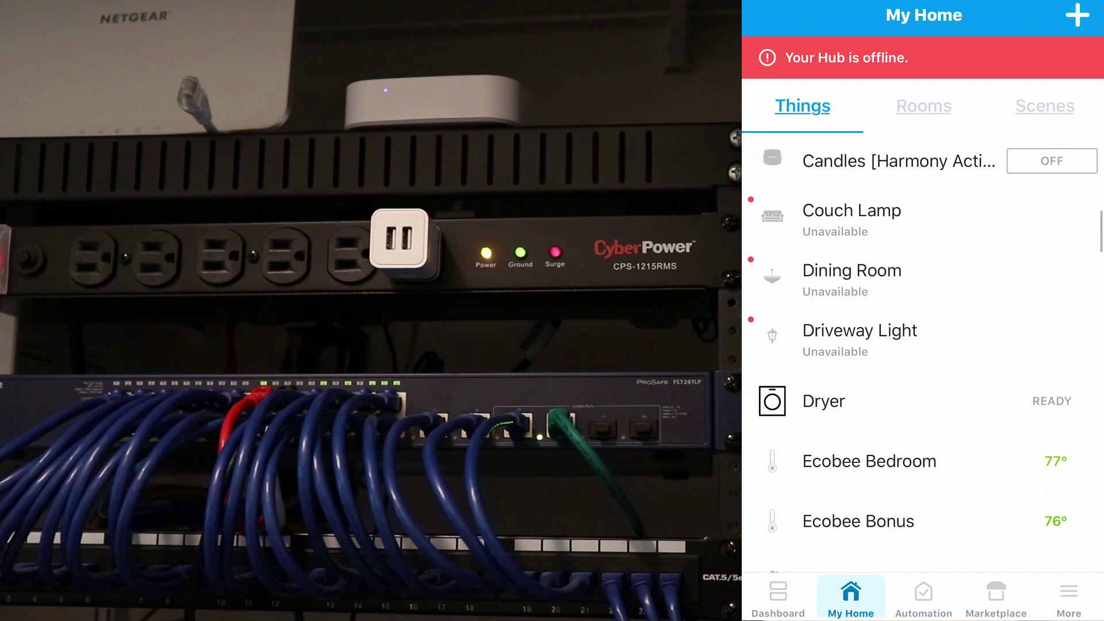
{"action": "scroll", "coordinate": [923, 351], "scroll_direction": "down", "scroll_amount": 7}
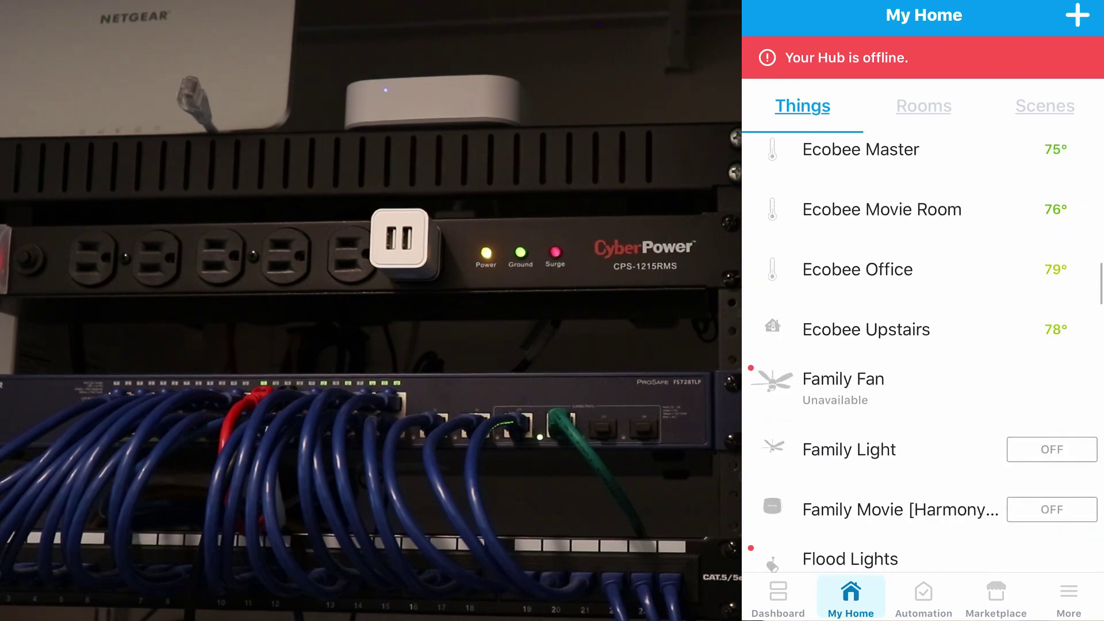
{"action": "scroll", "coordinate": [923, 351], "scroll_direction": "down", "scroll_amount": 7}
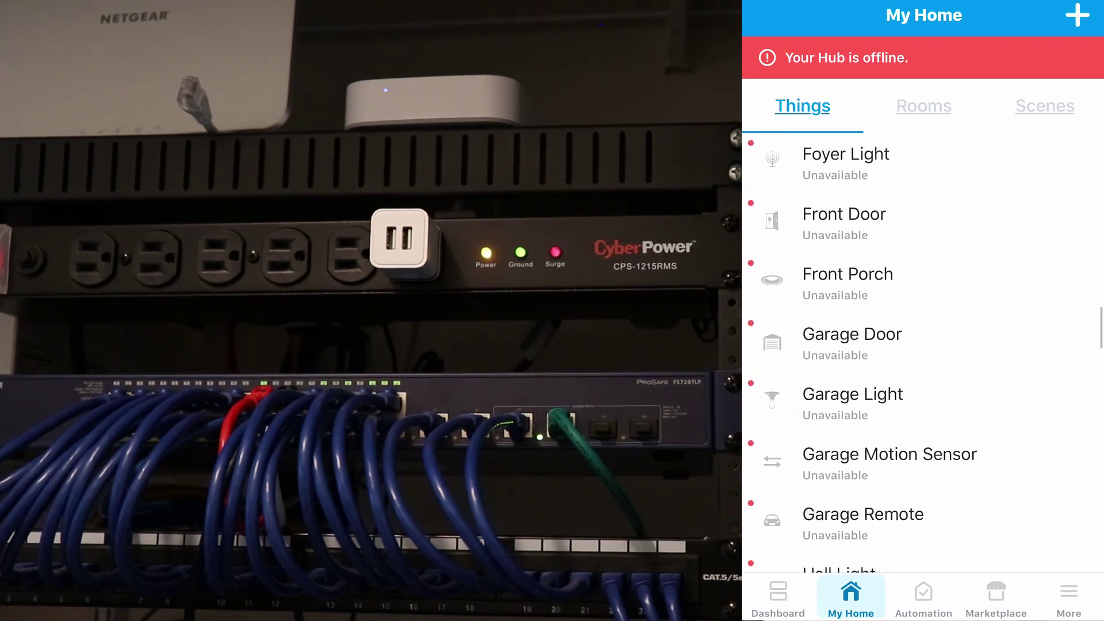
{"action": "scroll", "coordinate": [923, 351], "scroll_direction": "down", "scroll_amount": 3}
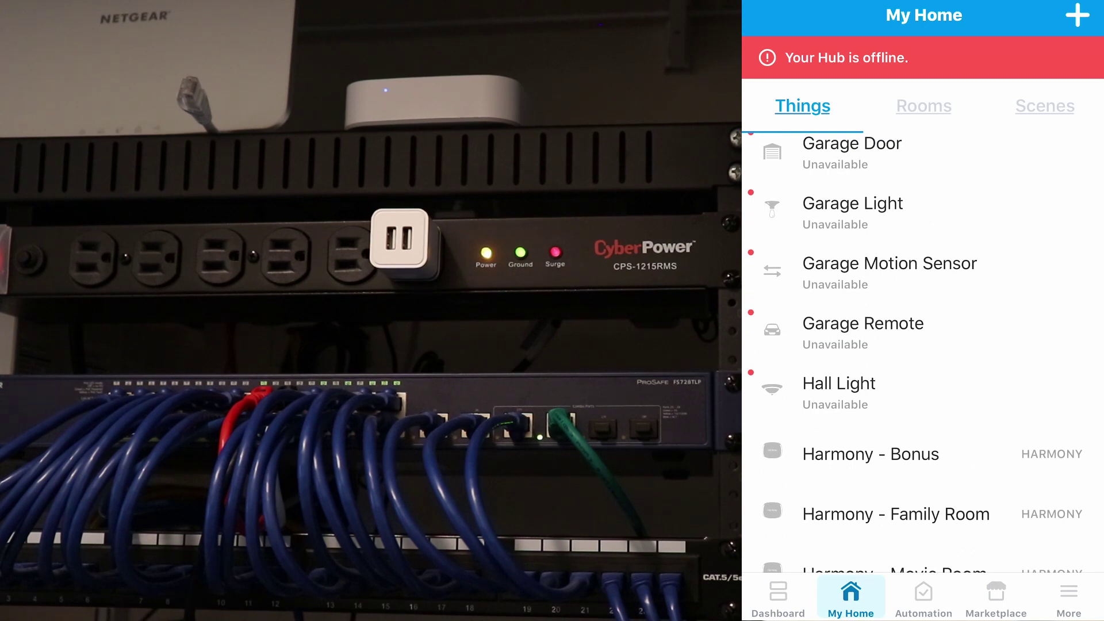